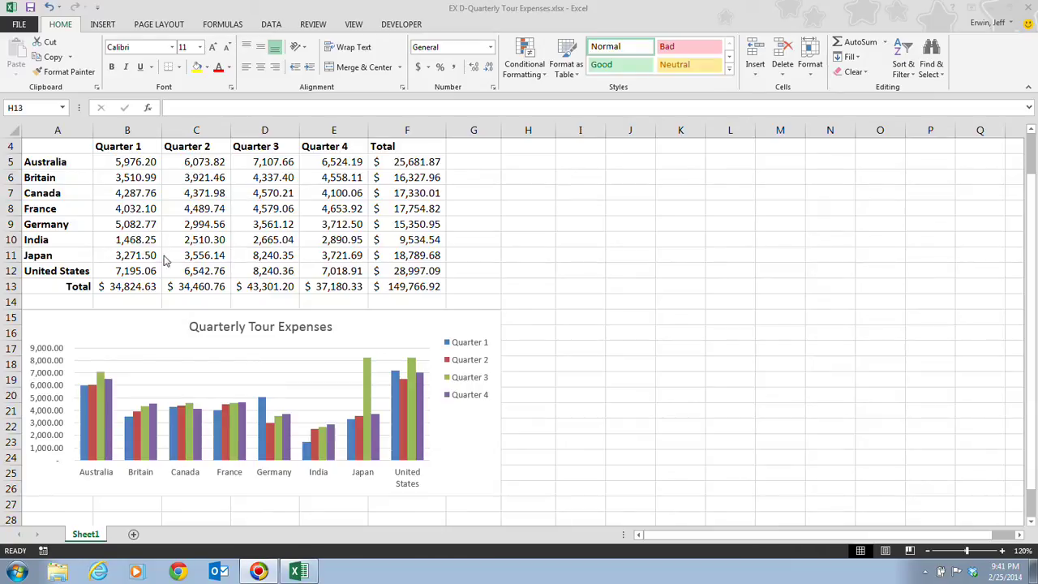
Set the Quarter 3 expenses to 4568.92 for Japan and 6107.09 for the United States.
click(265, 254)
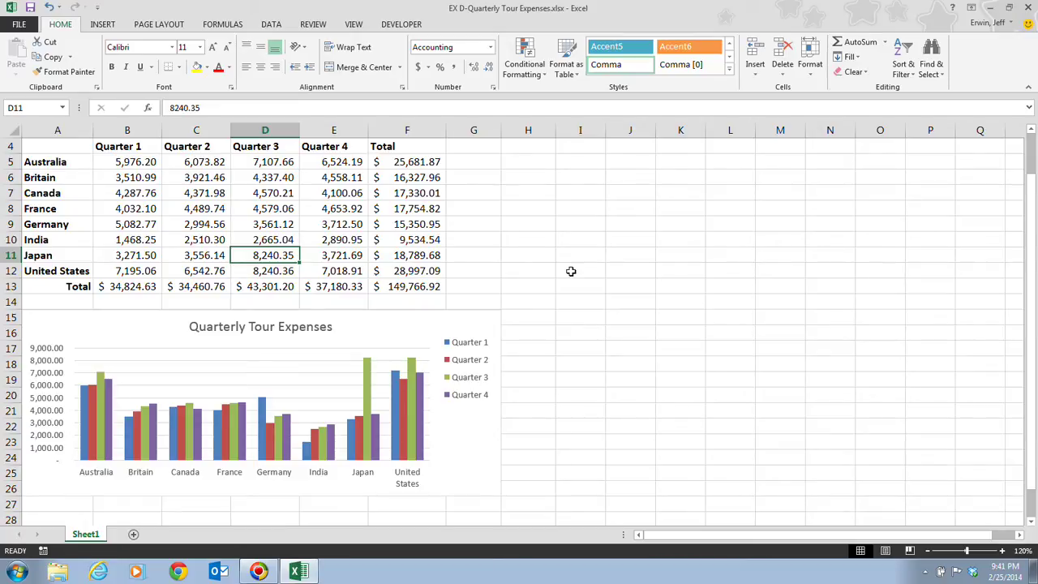
text(4568)
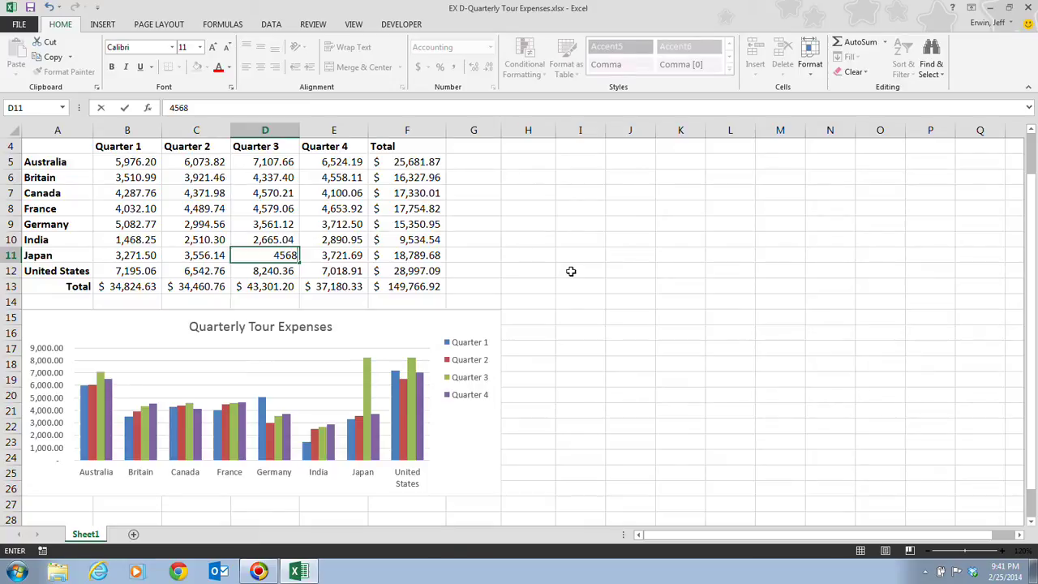
text(.92)
key(Return)
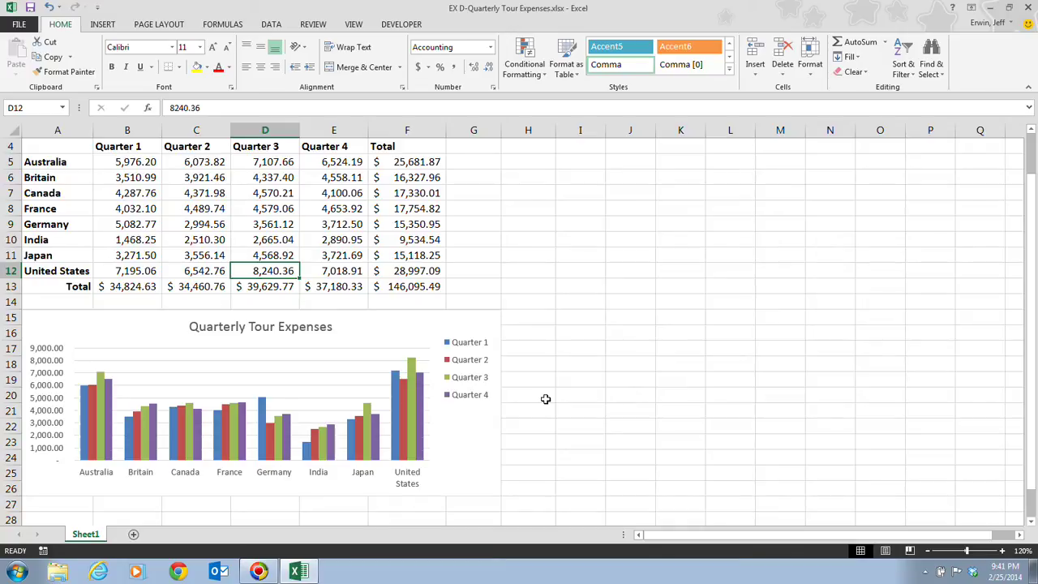
text(6107)
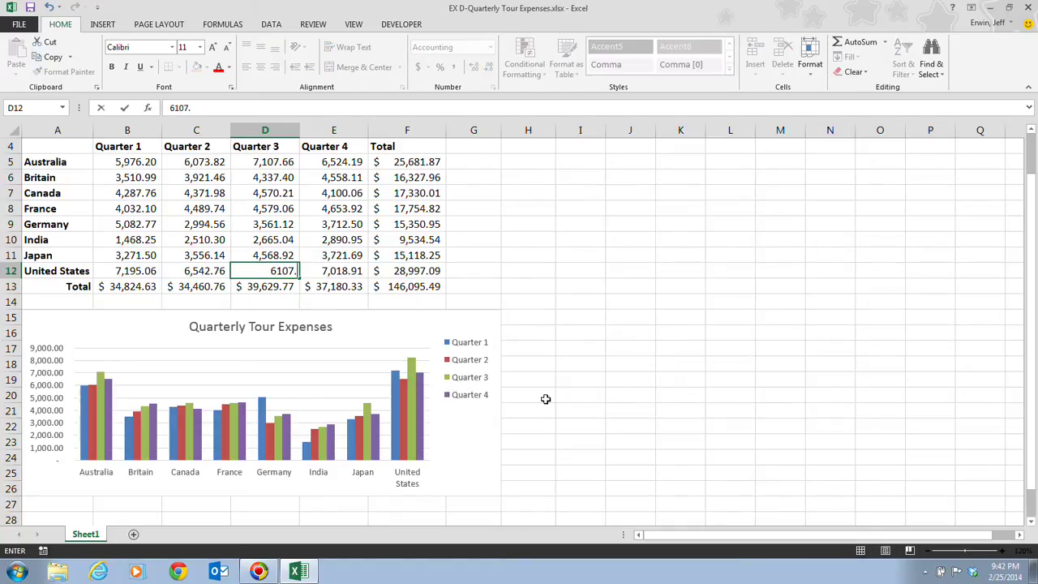
text(.09)
key(Return)
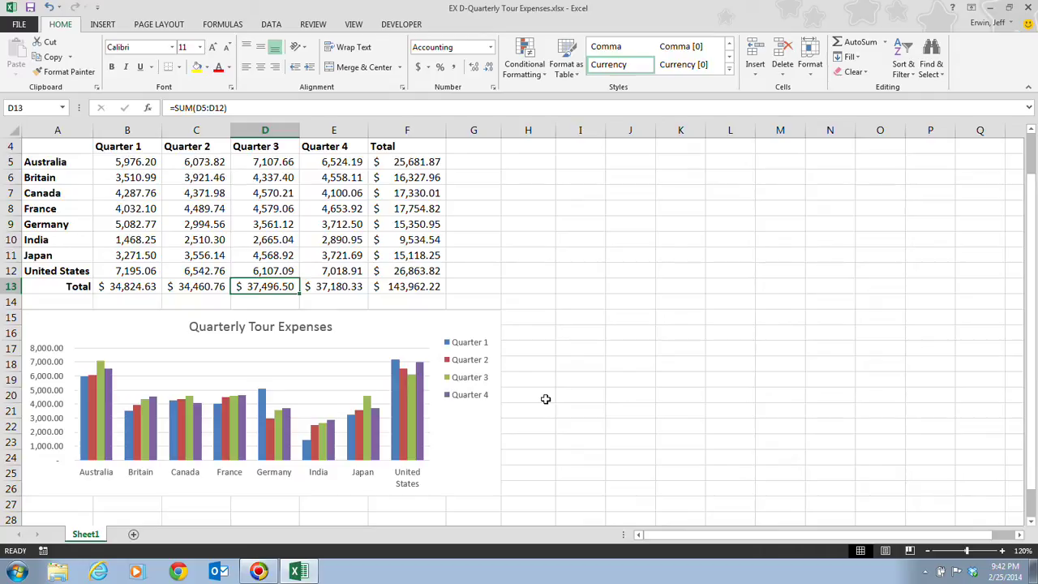
Try the Layout 3 quick layout on the Quarterly Tour Expenses chart and undo it.
click(413, 333)
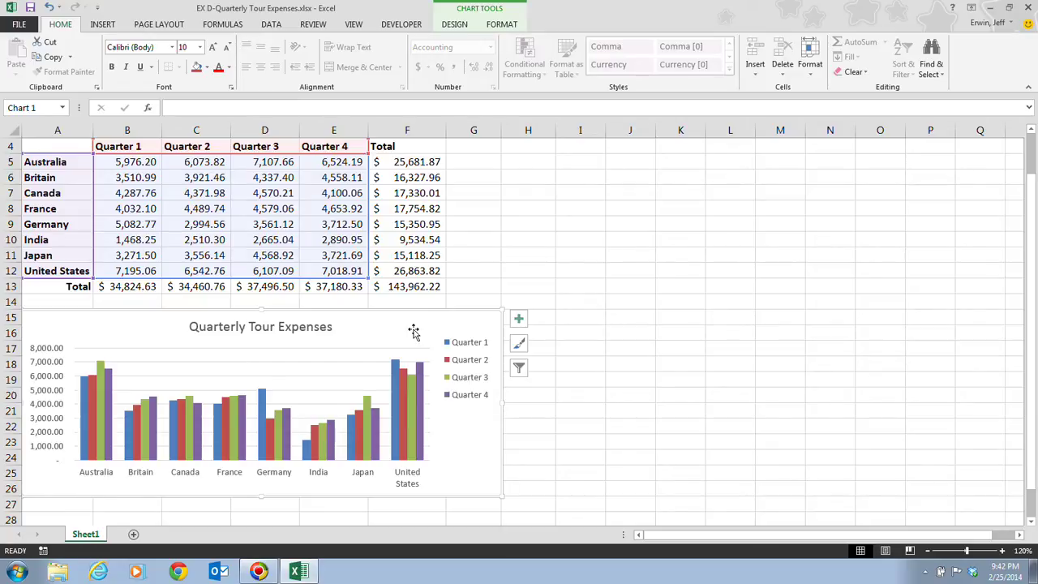
click(265, 363)
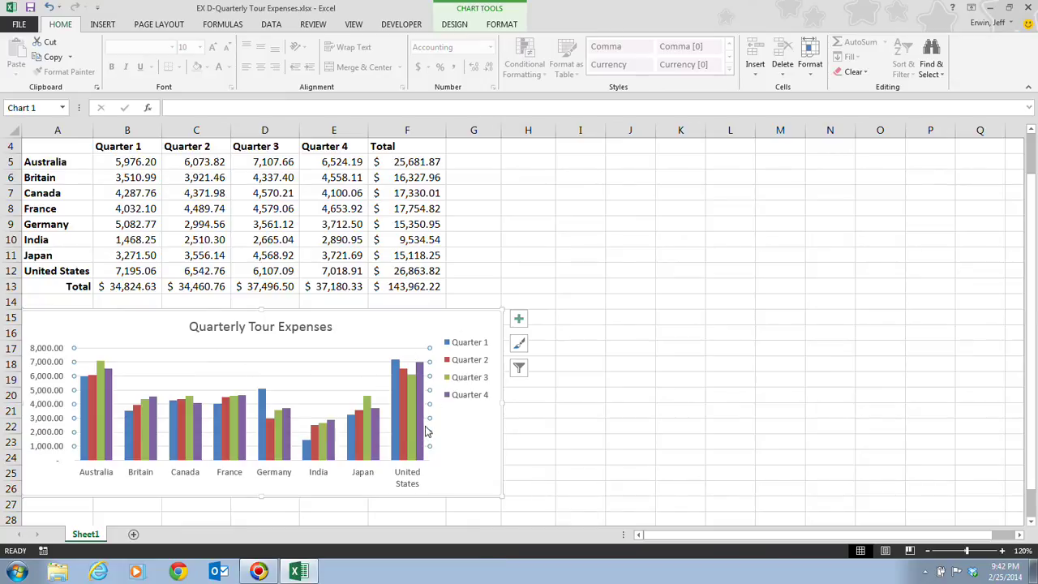
click(365, 432)
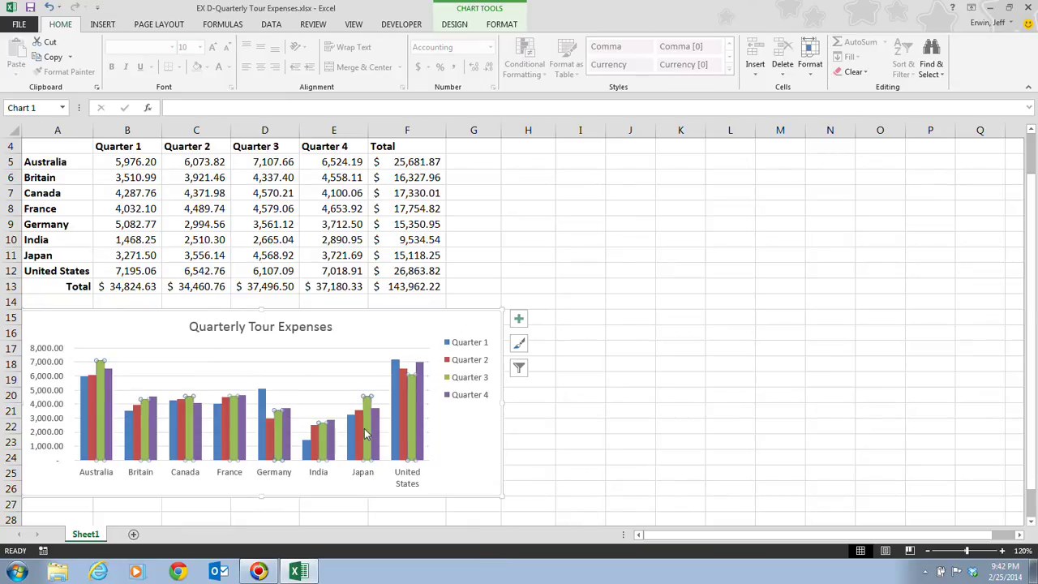
click(389, 327)
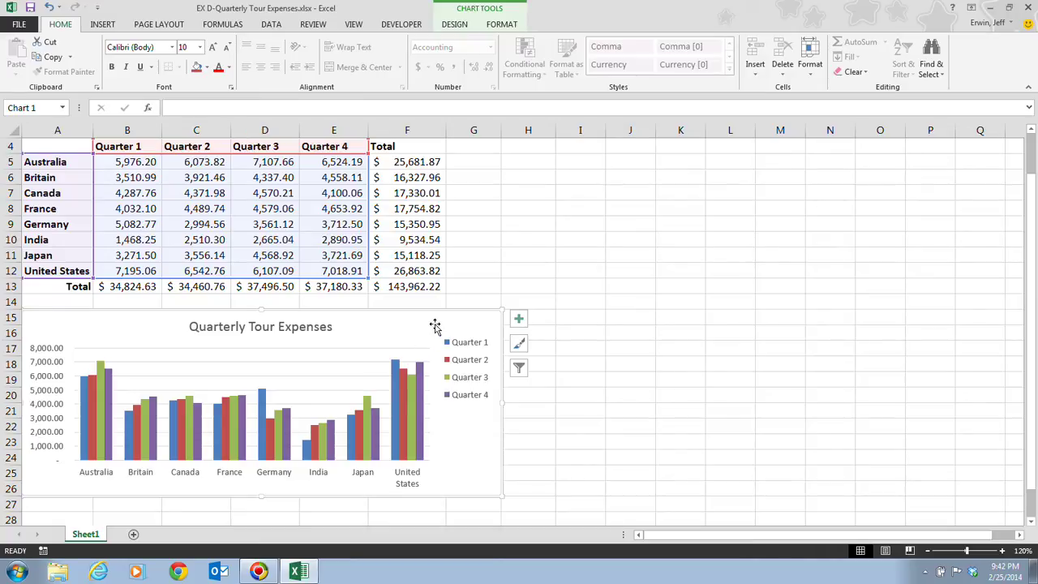
click(457, 25)
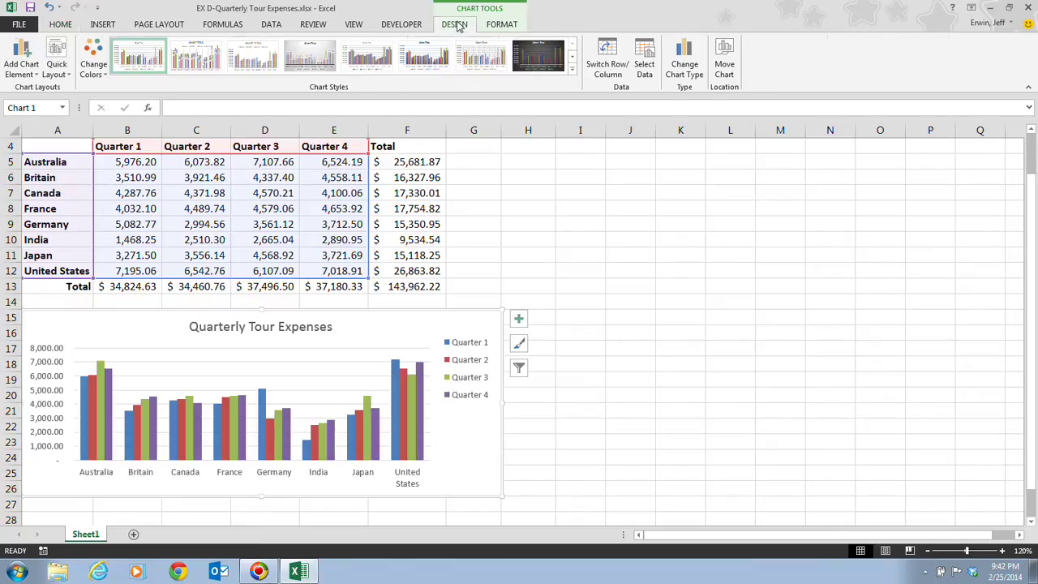
click(64, 75)
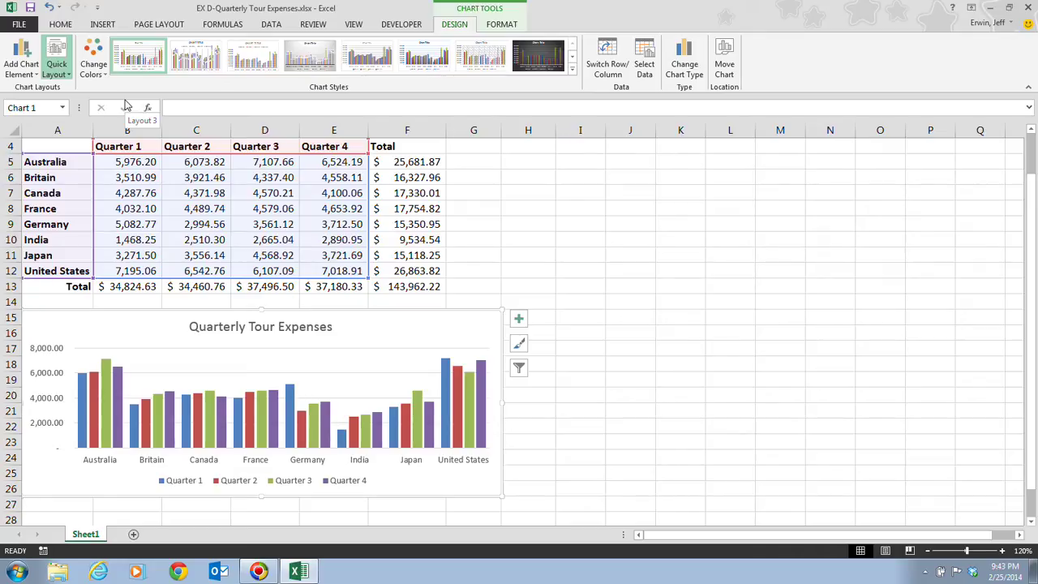
click(126, 104)
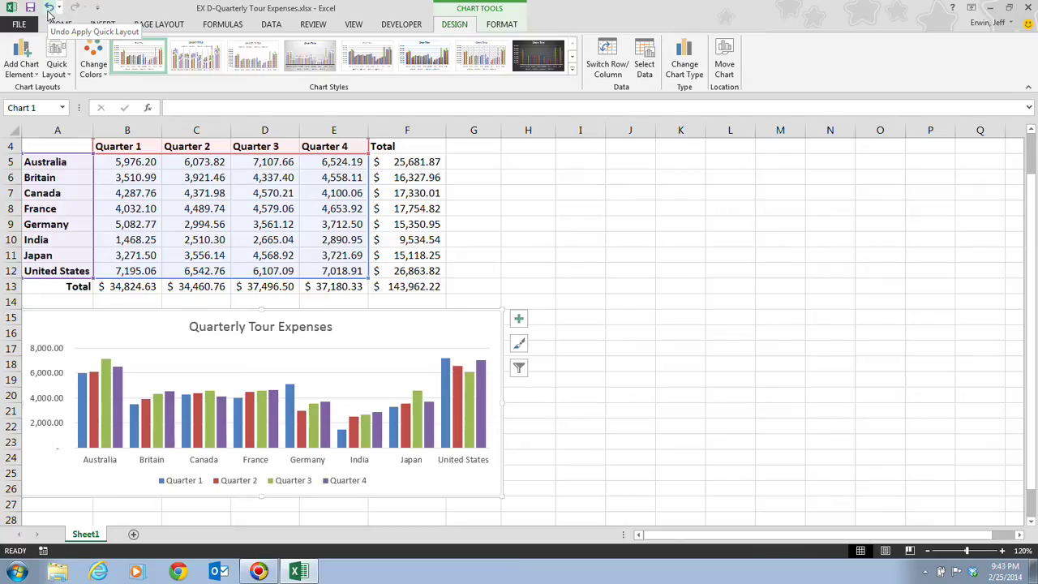
click(49, 8)
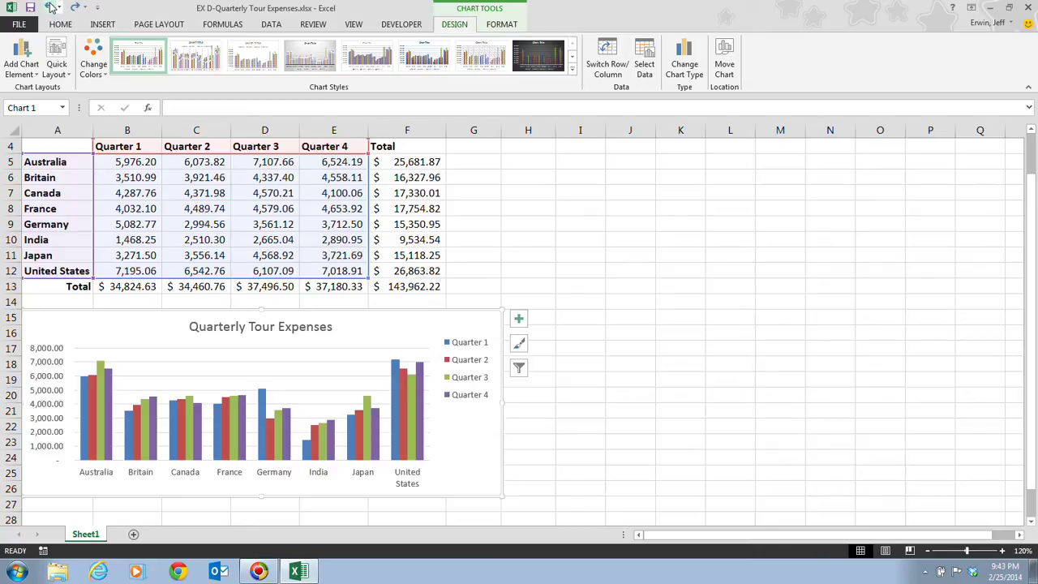
Change the Quarterly Tour Expenses chart to a Clustered Bar chart with the countries as categories.
click(687, 69)
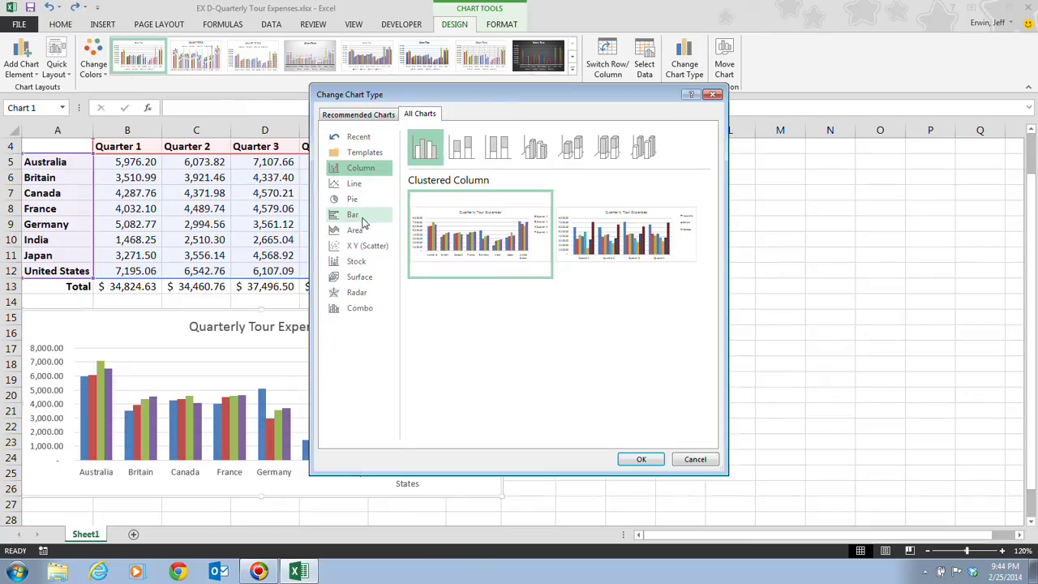
click(354, 214)
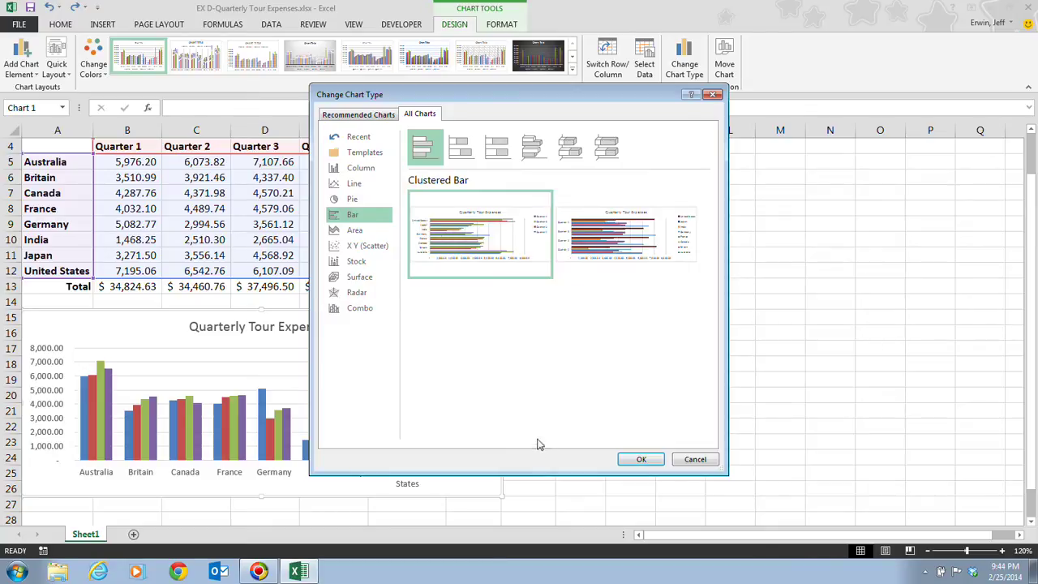
mouse_move(478, 236)
click(641, 459)
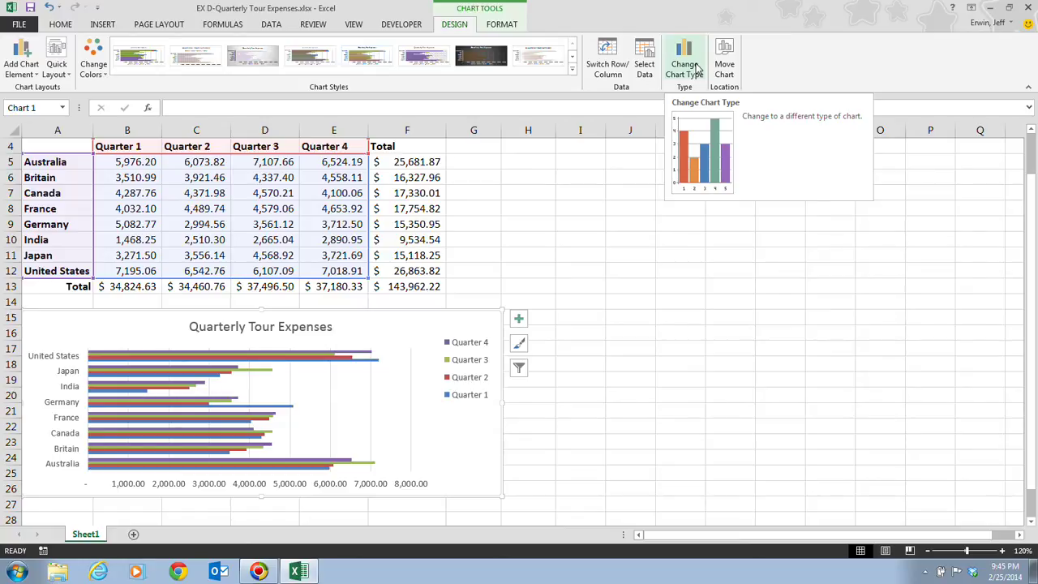
Change the bar chart to a 3-D Clustered Column chart with the countries along the horizontal axis.
click(697, 69)
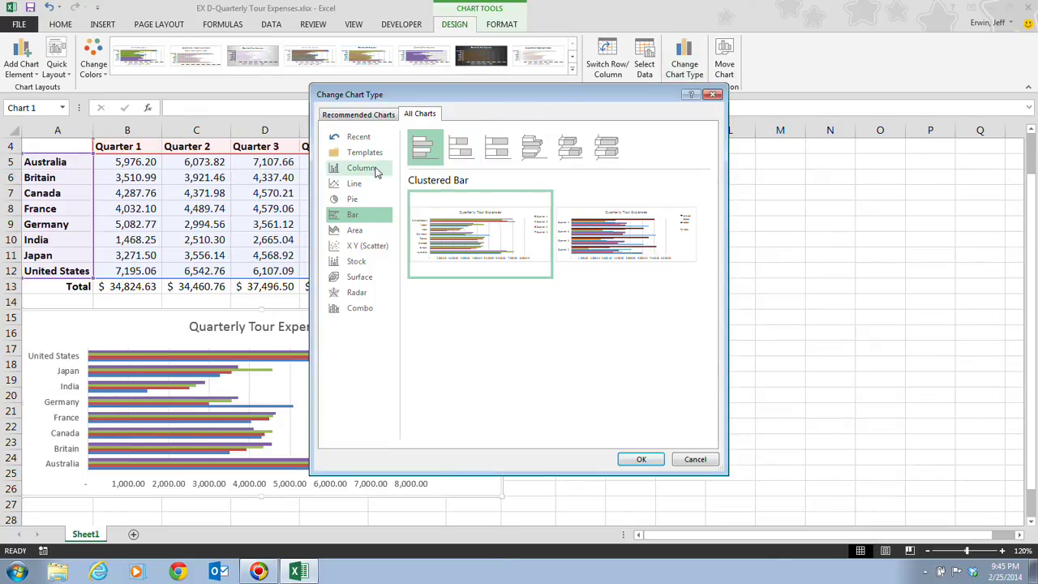
click(375, 170)
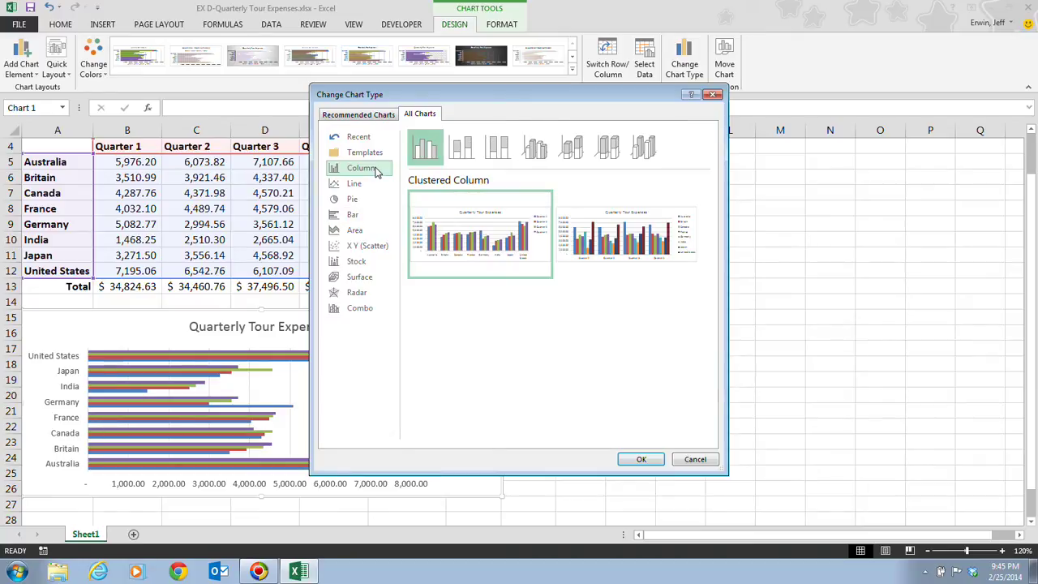
click(534, 150)
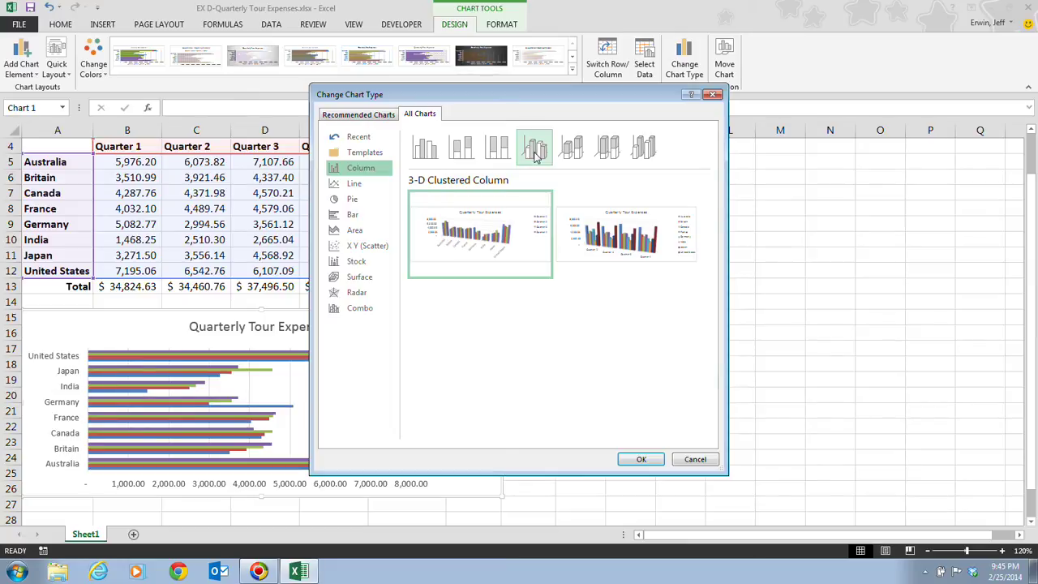
mouse_move(475, 235)
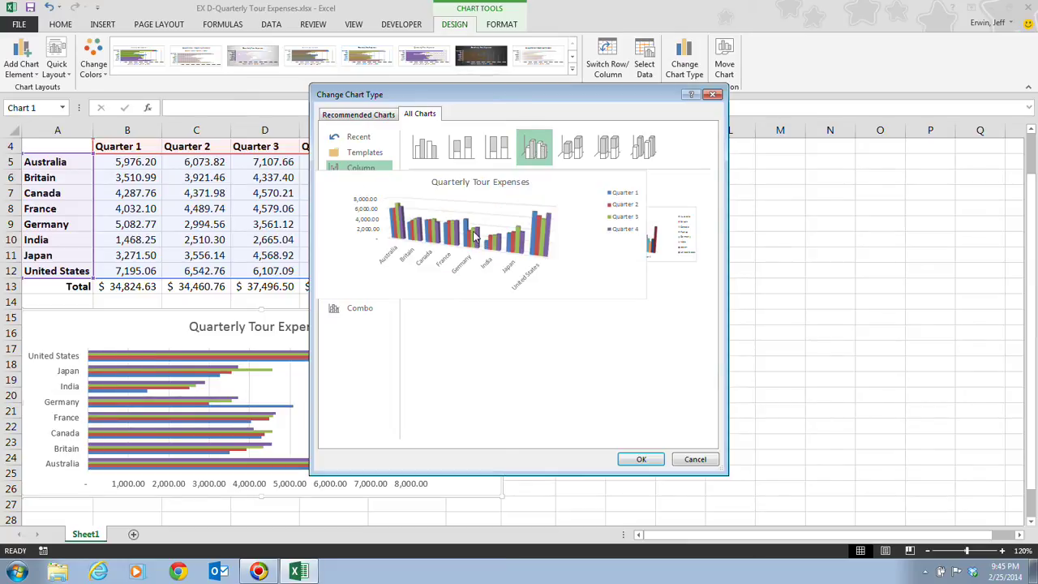
click(637, 459)
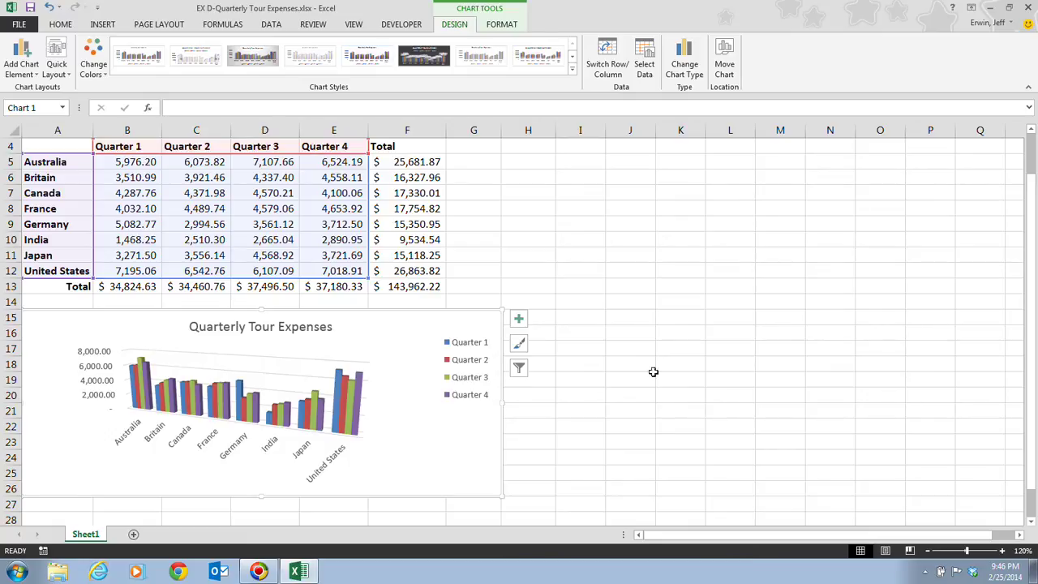
Change the 3-D chart to a flat Clustered Column chart with the quarters as series.
click(687, 62)
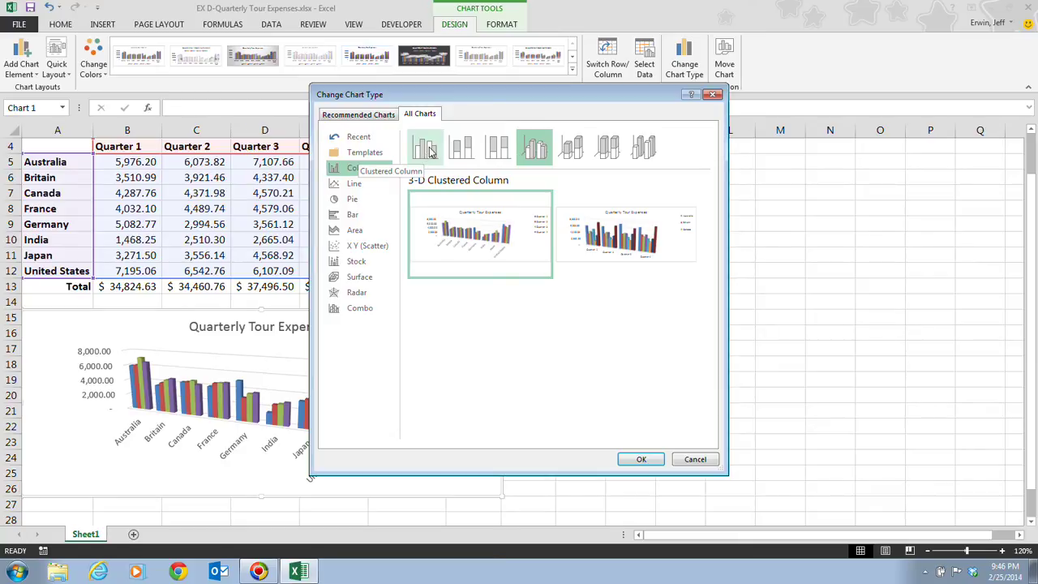
click(430, 150)
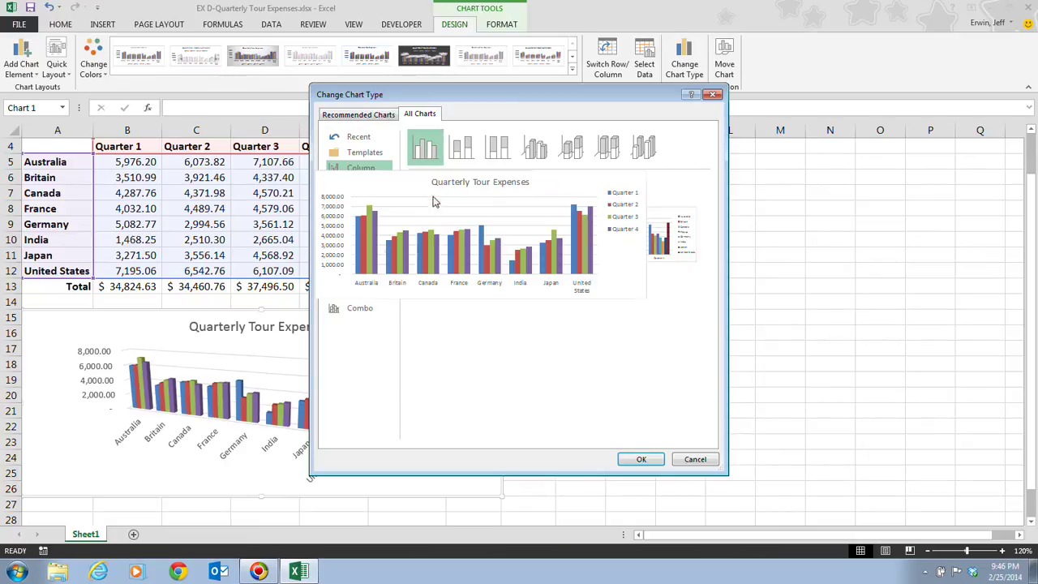
mouse_move(505, 241)
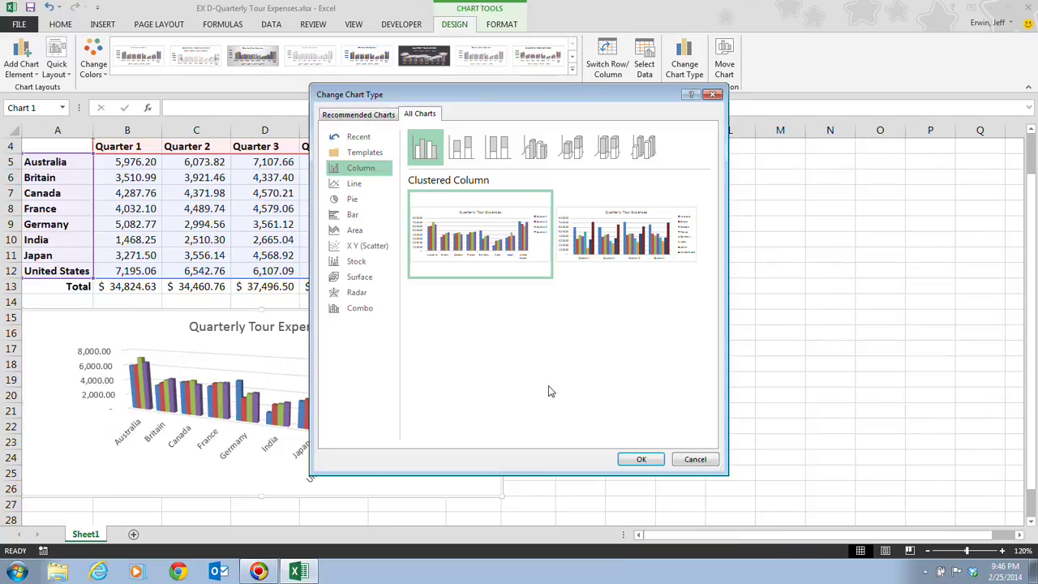
click(640, 458)
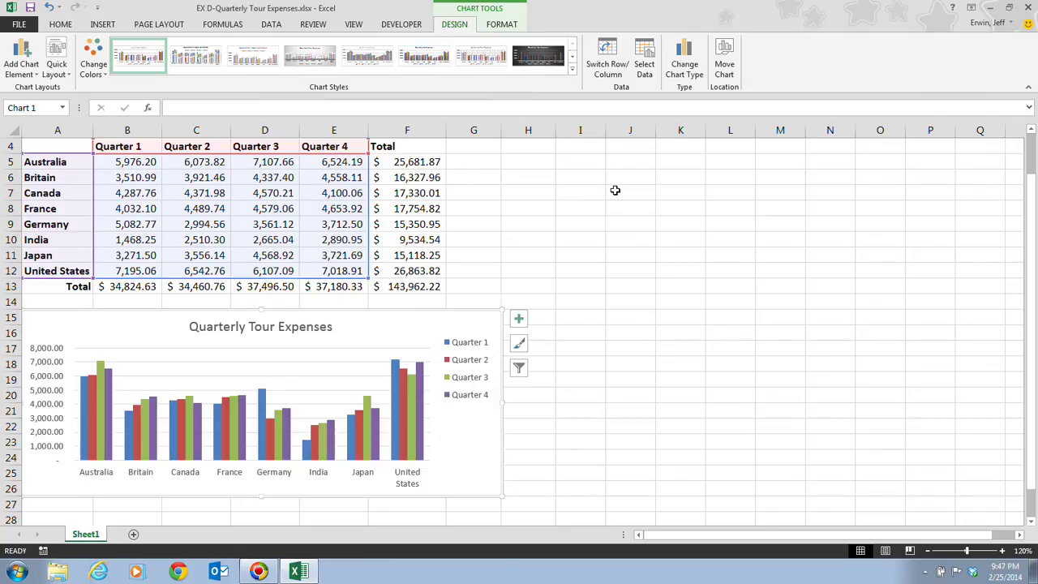
Try chart Style 3 on the clustered column chart and undo it.
click(571, 68)
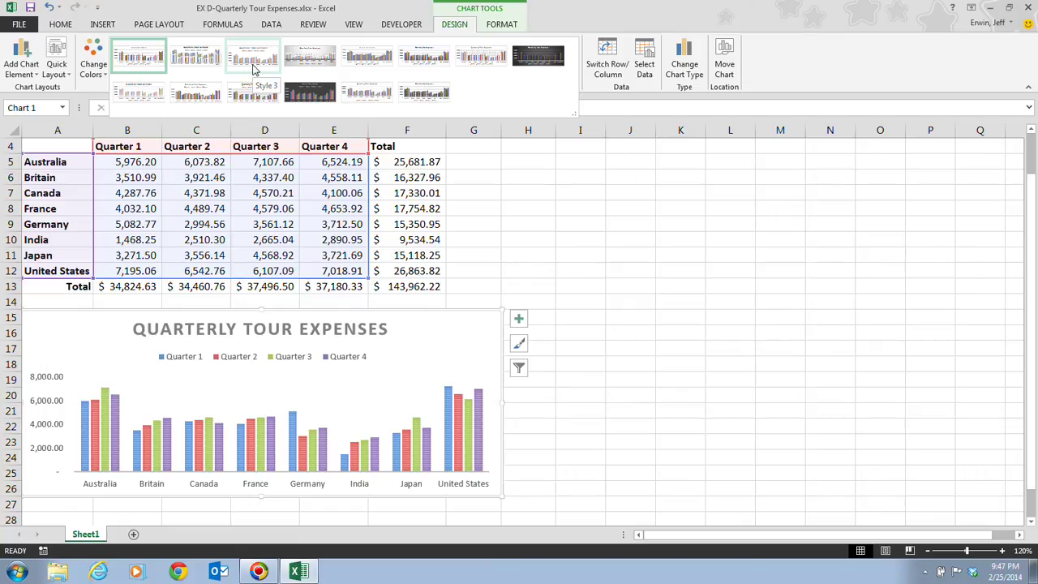
click(253, 69)
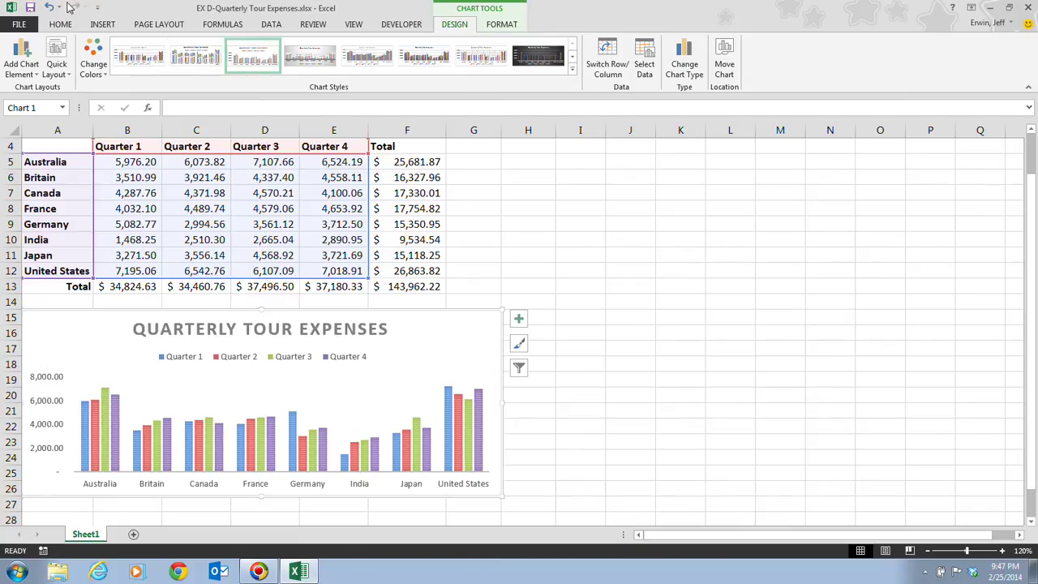
click(48, 8)
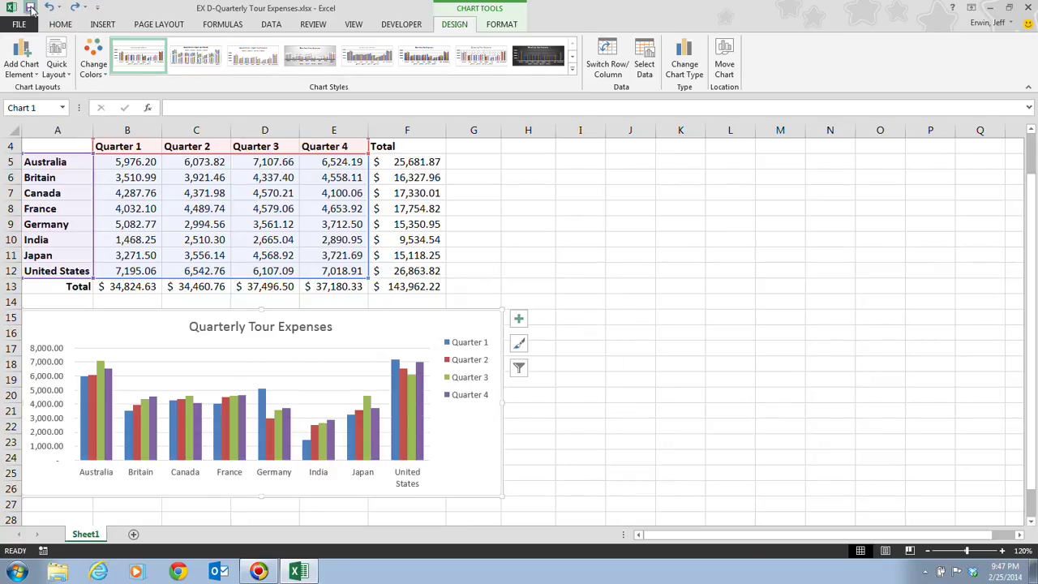
Save the quarterly tour expenses workbook.
click(30, 7)
click(30, 8)
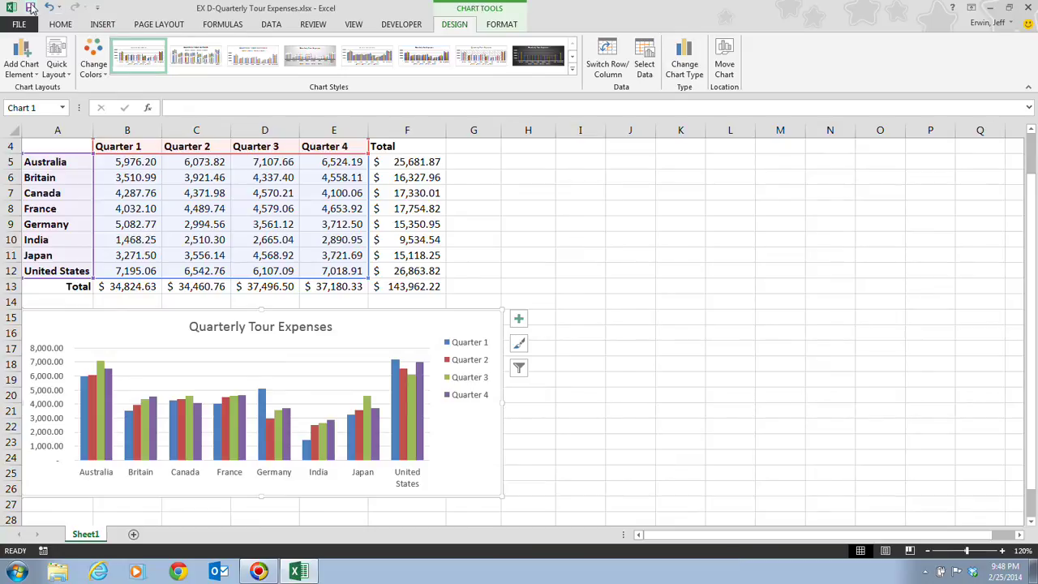